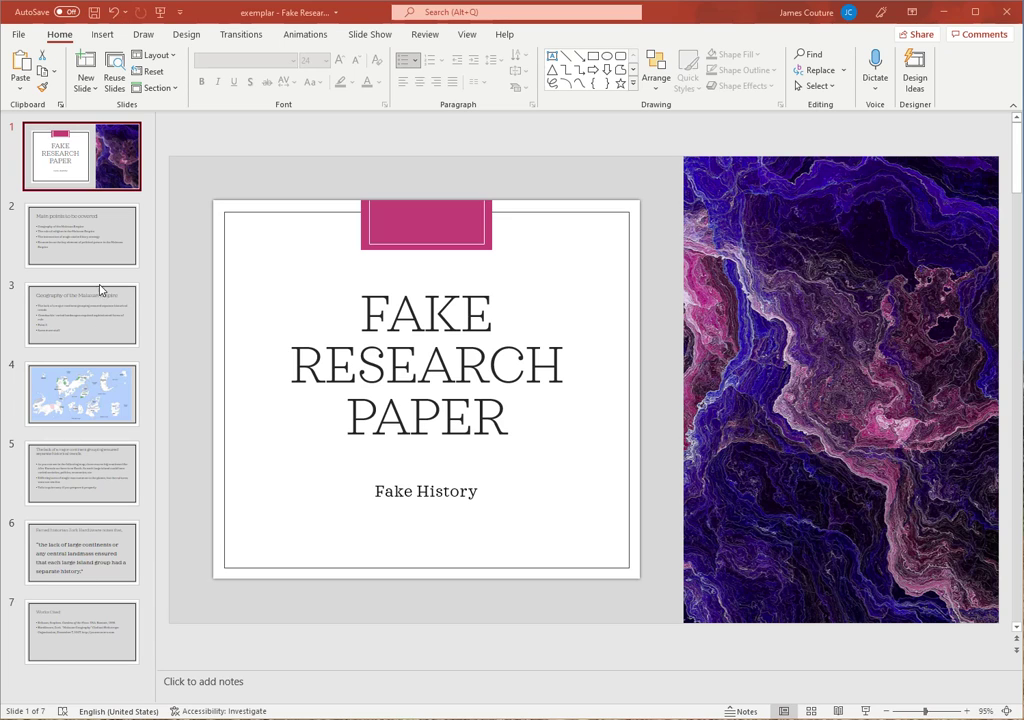
# Browse slides 2–5, return to the title slide, and briefly click into its speaker notes
pyautogui.click(77, 256)
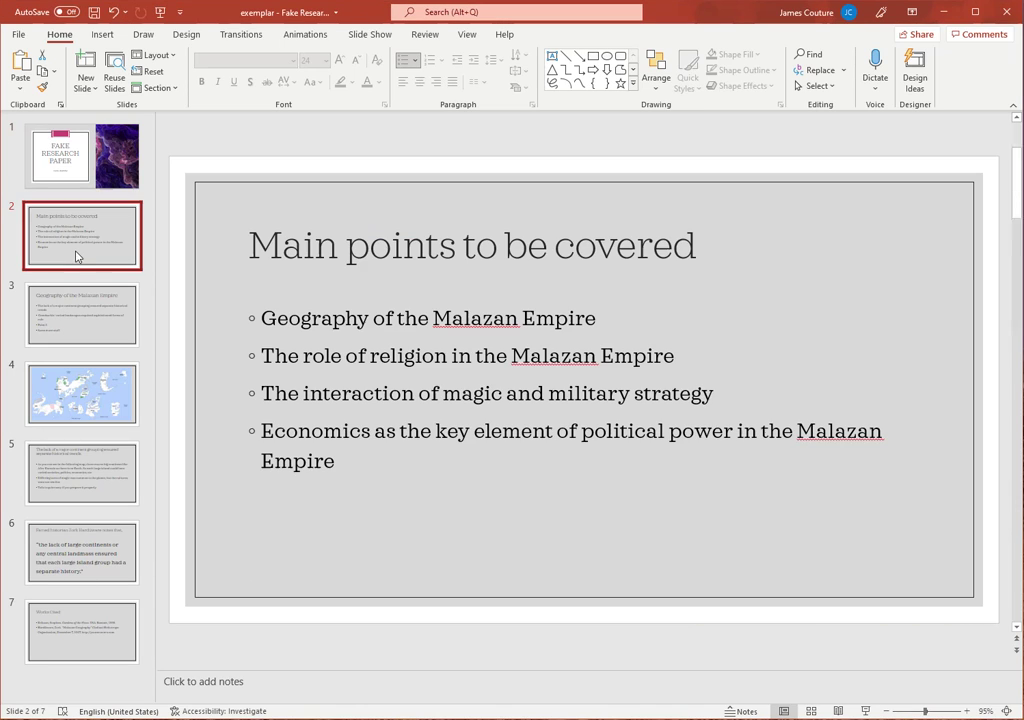
pyautogui.click(71, 315)
pyautogui.click(62, 402)
pyautogui.click(62, 487)
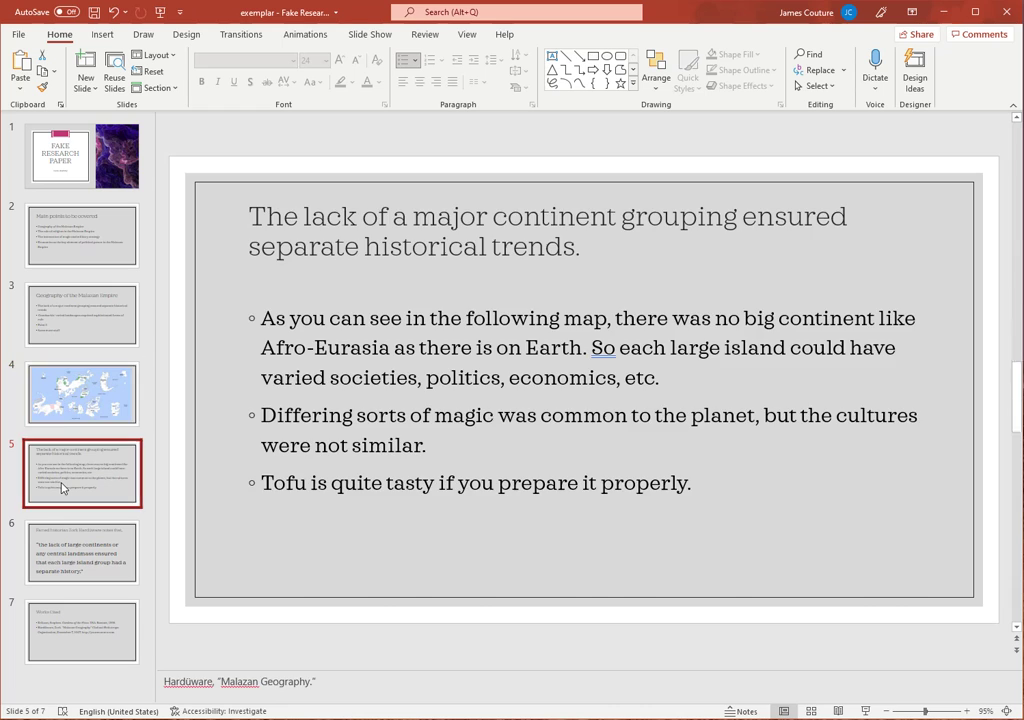
pyautogui.click(79, 188)
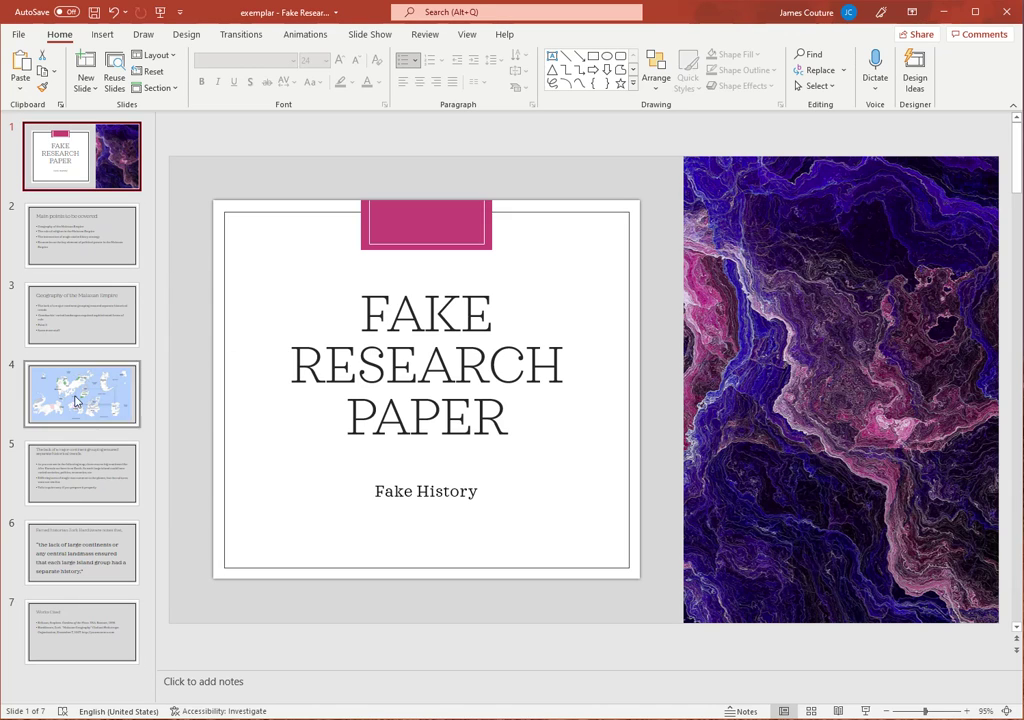
pyautogui.click(188, 690)
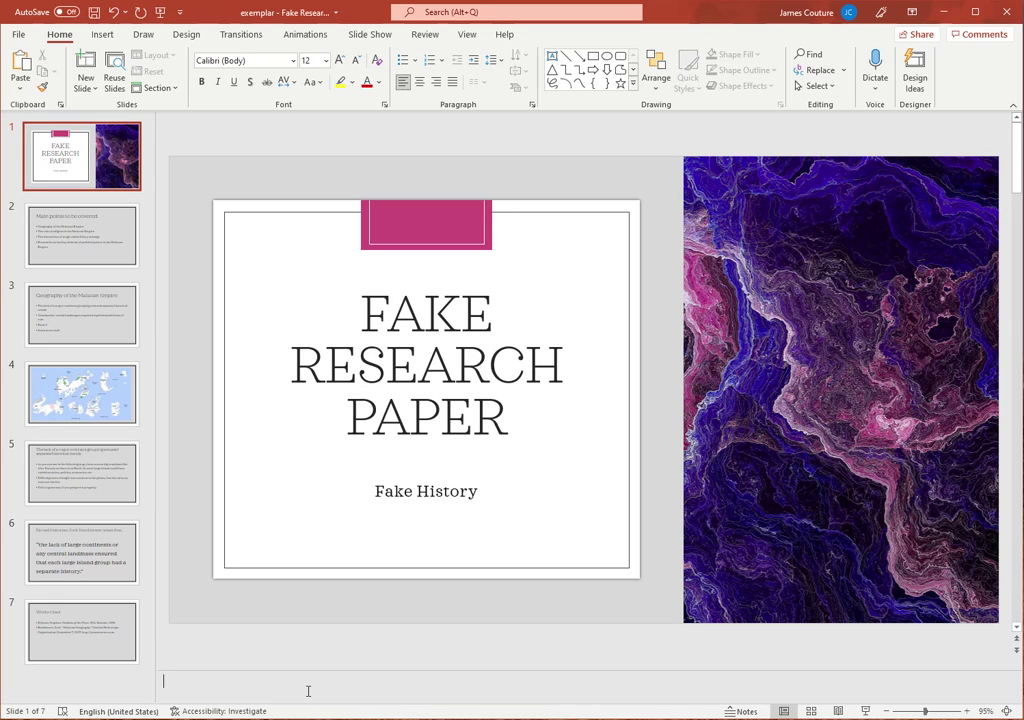
pyautogui.click(90, 170)
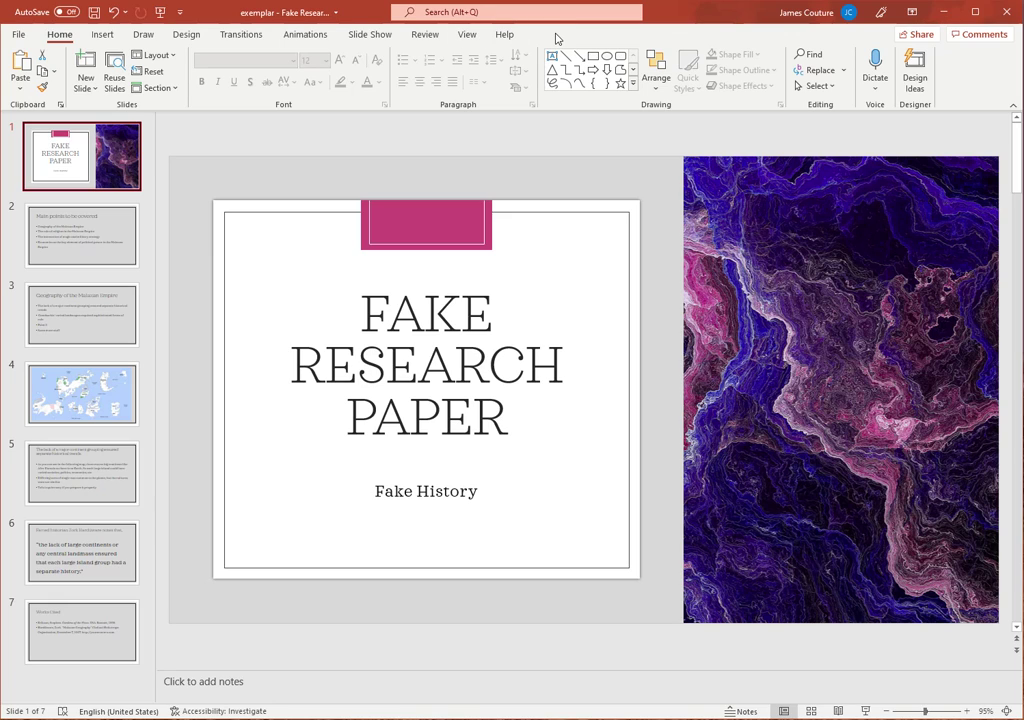
# Select the Help tab and right-click the ribbon to show the Customize the Ribbon menu
pyautogui.click(507, 35)
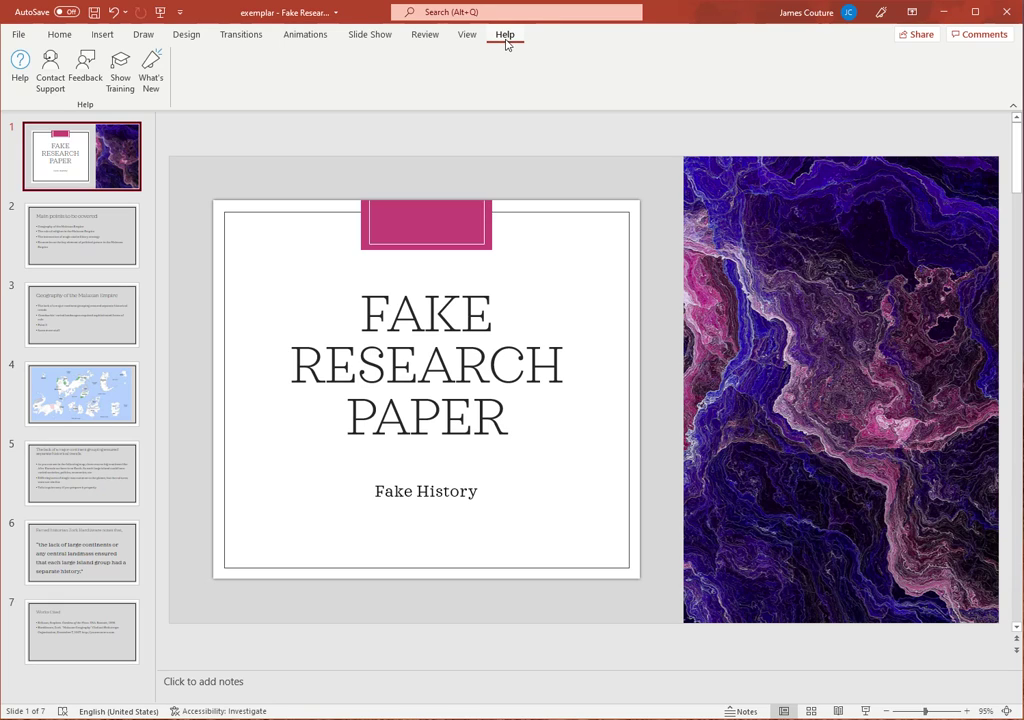
pyautogui.rightClick(506, 43)
pyautogui.click(485, 91)
pyautogui.rightClick(505, 43)
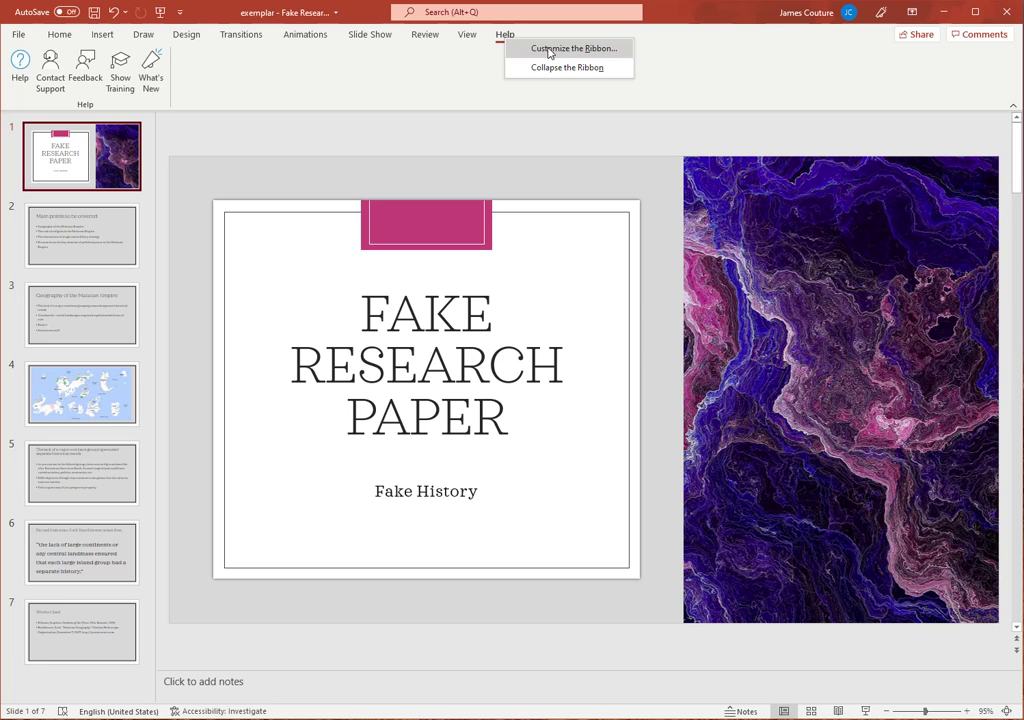
# Tick Recording in the Customize the Ribbon Main Tabs list and confirm with OK
pyautogui.click(548, 52)
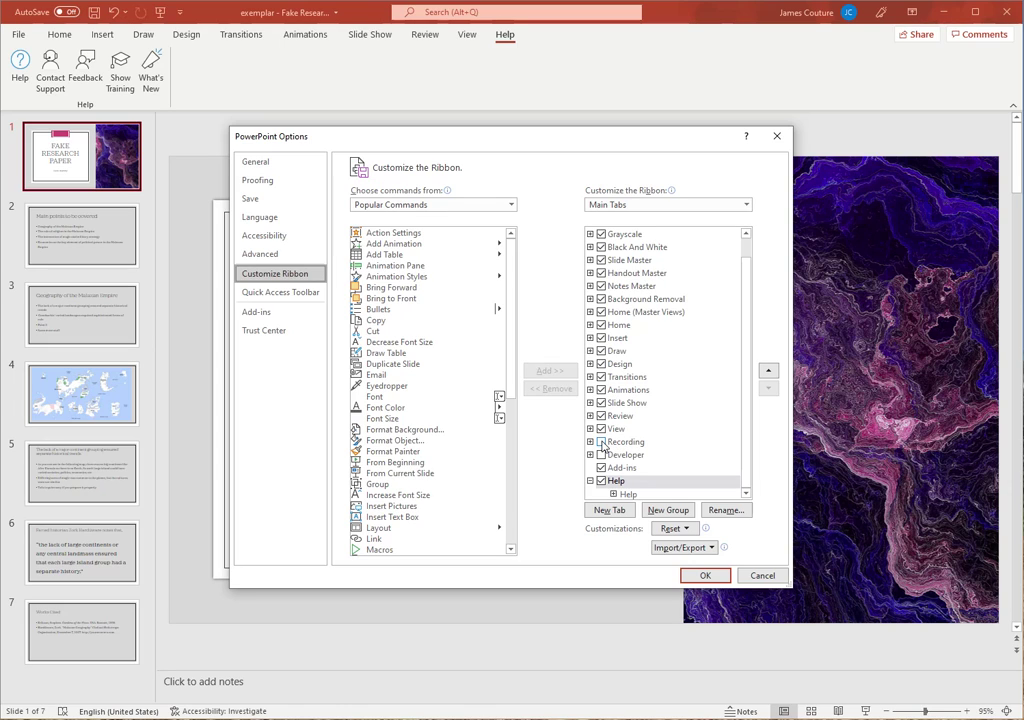
pyautogui.click(601, 442)
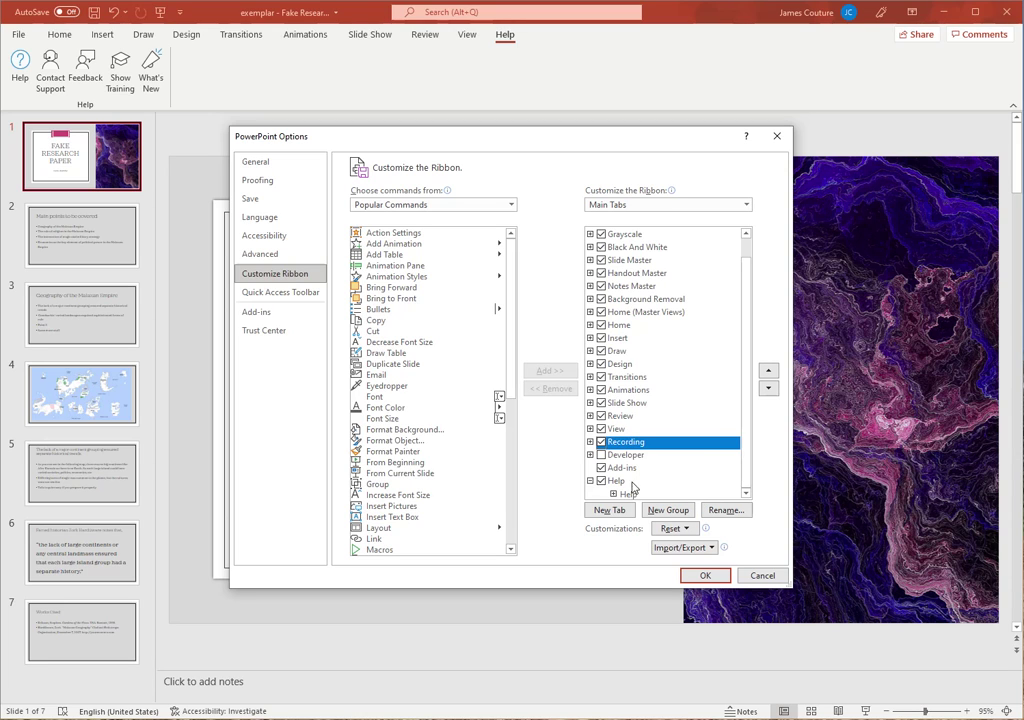
pyautogui.click(706, 576)
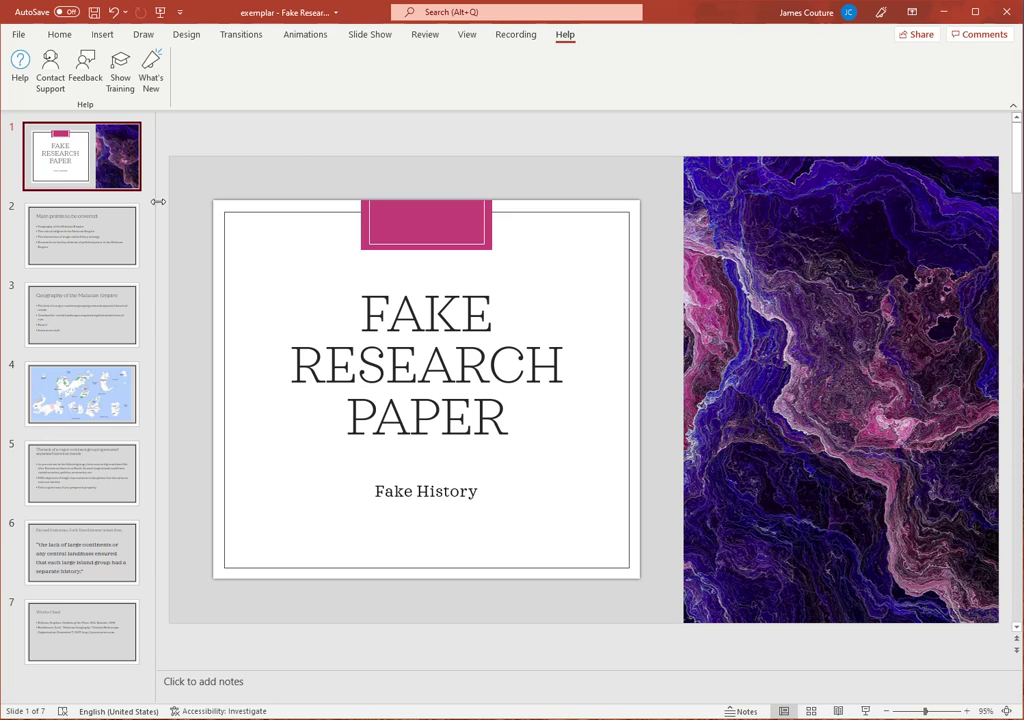
# Switch to the Recording tab and preview the Record Slide Show dropdown options without choosing one
pyautogui.click(521, 36)
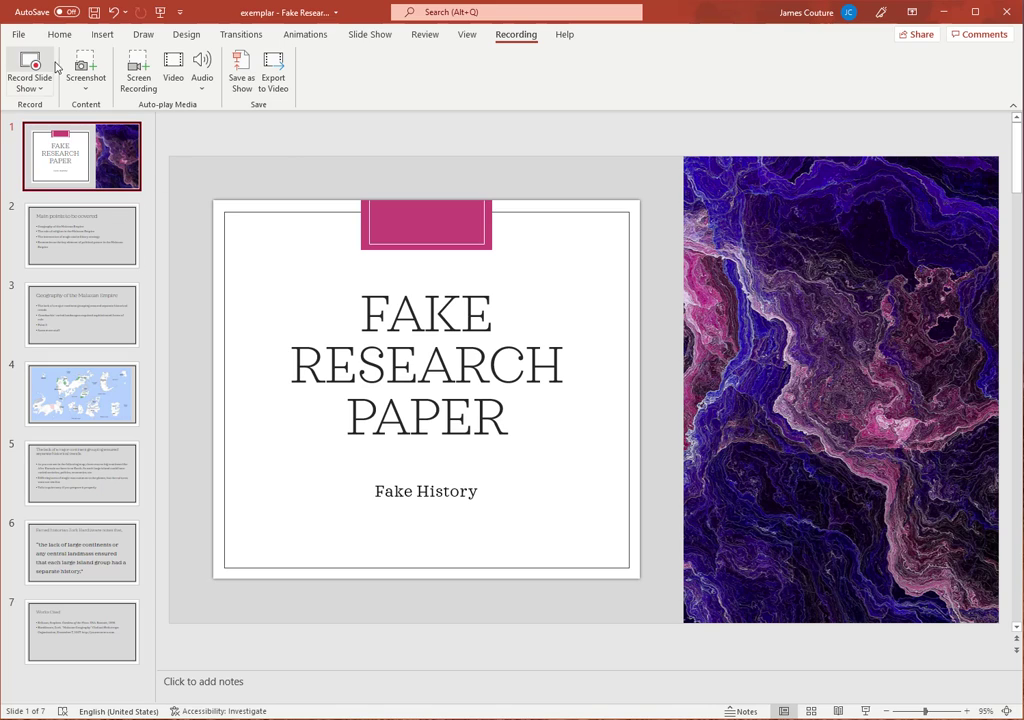
pyautogui.click(36, 90)
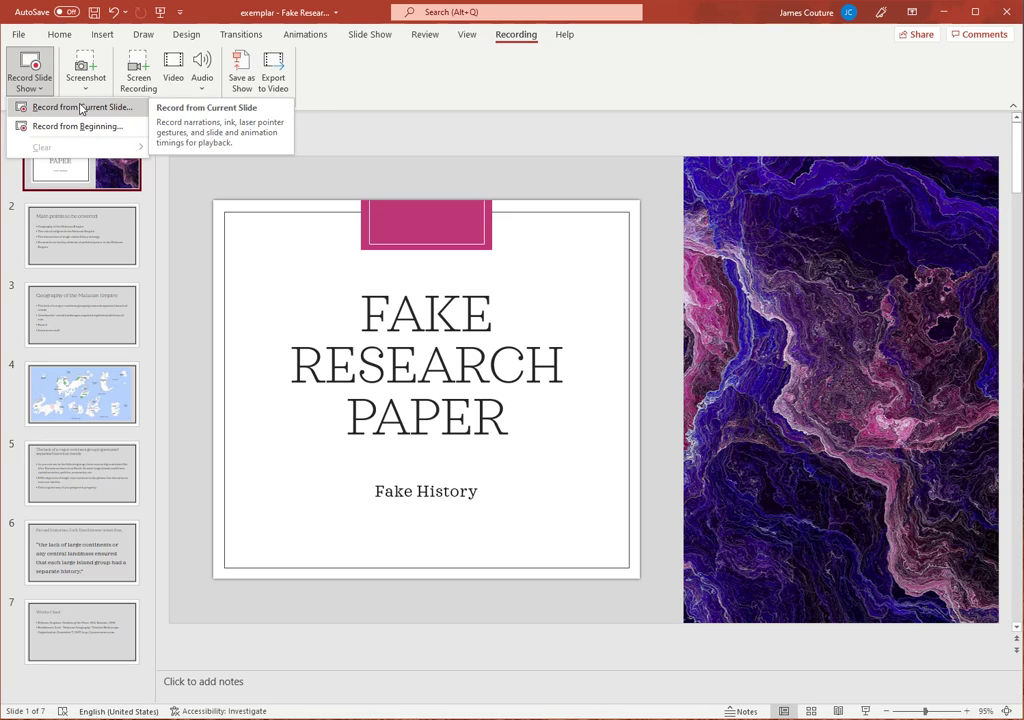
pyautogui.click(388, 135)
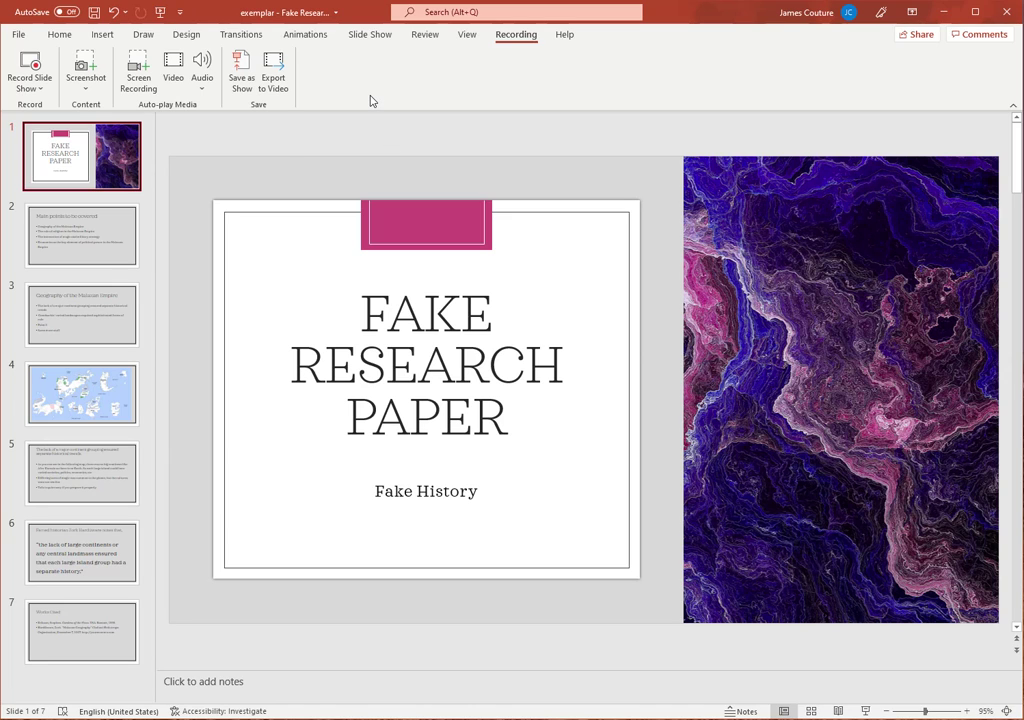
pyautogui.moveTo(90, 314); pyautogui.dragTo(92, 222)
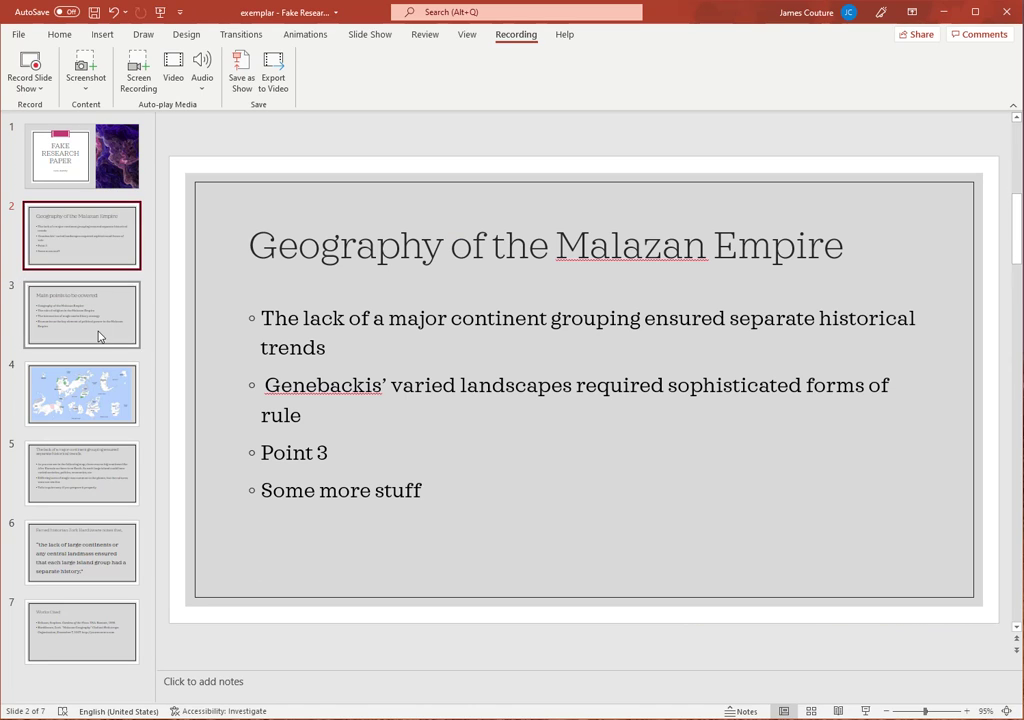
pyautogui.moveTo(99, 336); pyautogui.dragTo(96, 262)
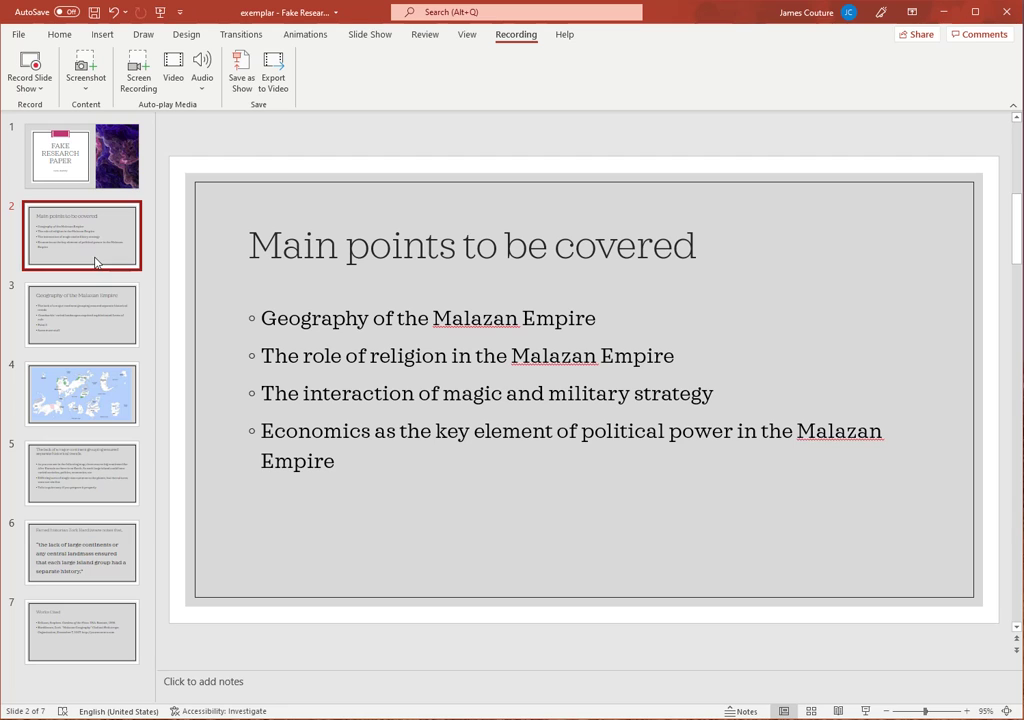
pyautogui.click(56, 167)
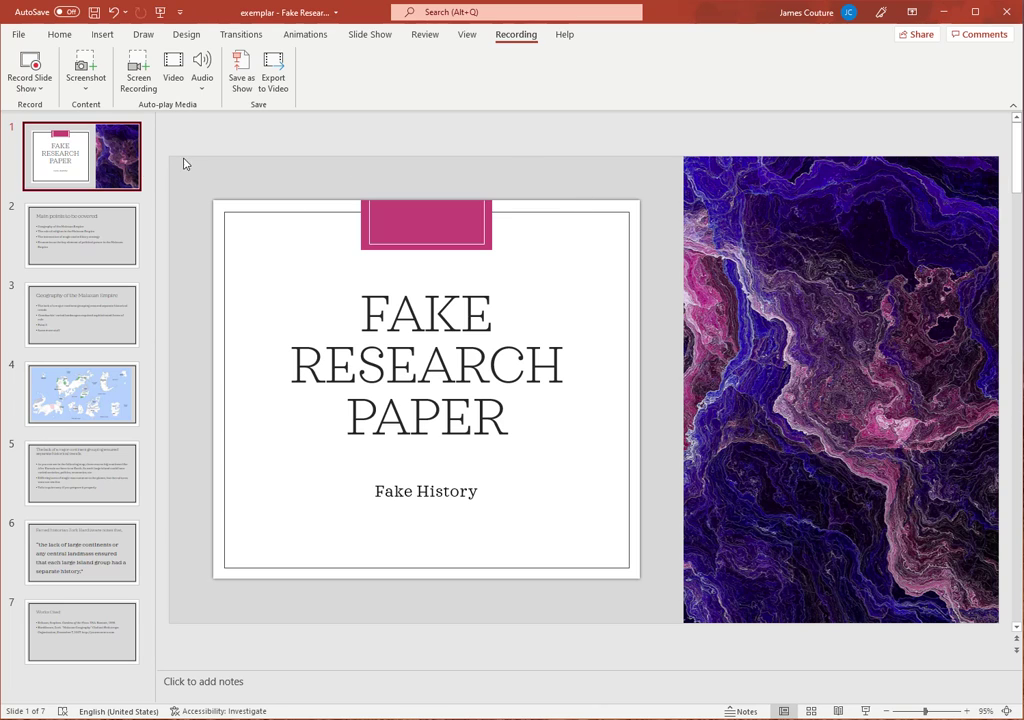
# Step through slides 2 and 3 to the world map slide, revisiting Main points and Geography
pyautogui.click(101, 270)
pyautogui.click(104, 322)
pyautogui.click(102, 400)
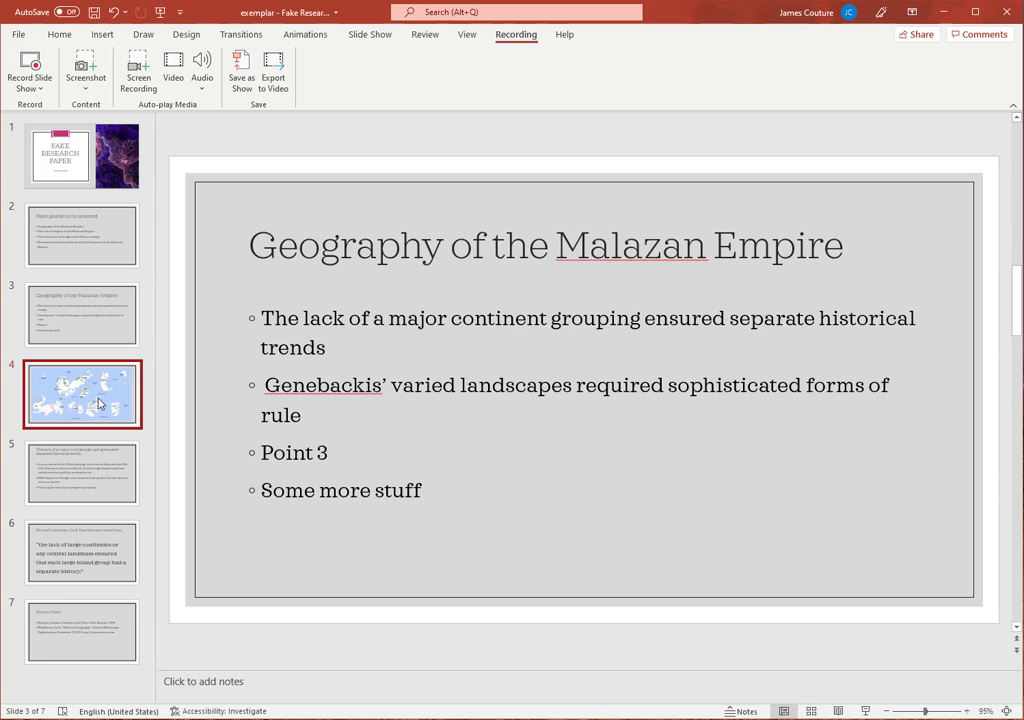
pyautogui.click(93, 253)
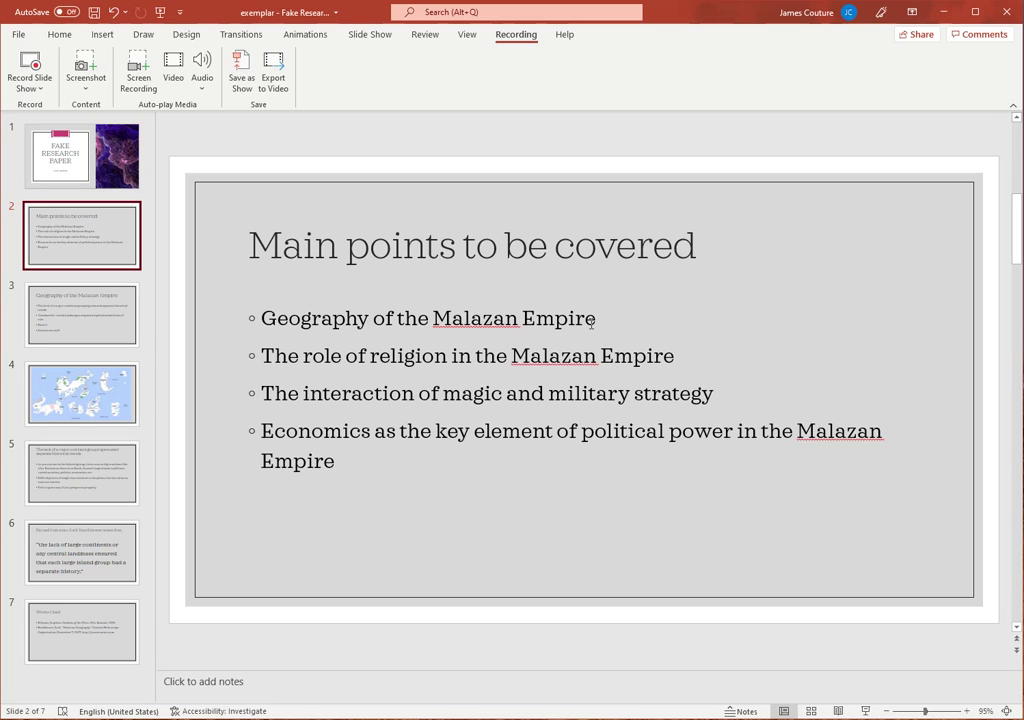
pyautogui.click(66, 327)
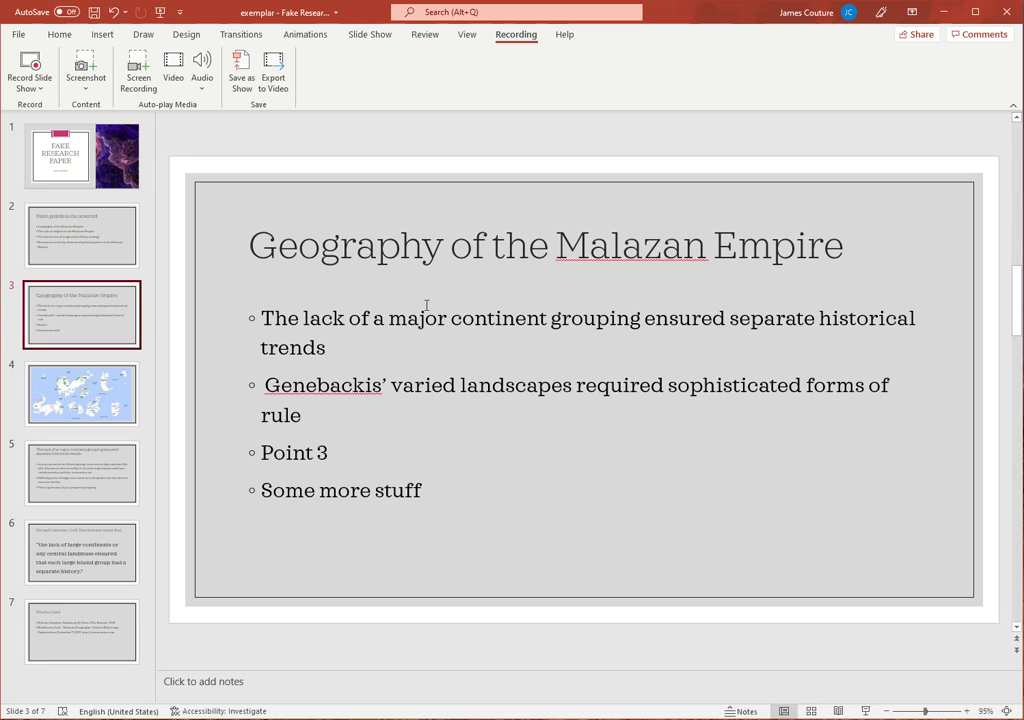
pyautogui.click(101, 400)
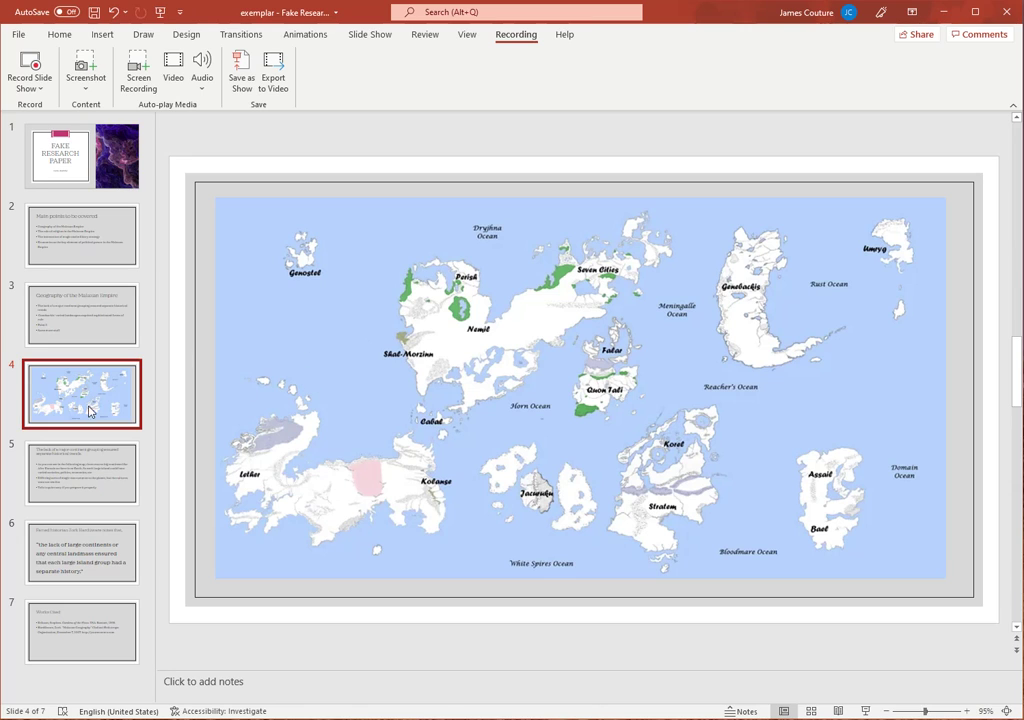
# Review the historical trends, historian quote, map and Works Cited slides, ending on the title slide
pyautogui.click(84, 492)
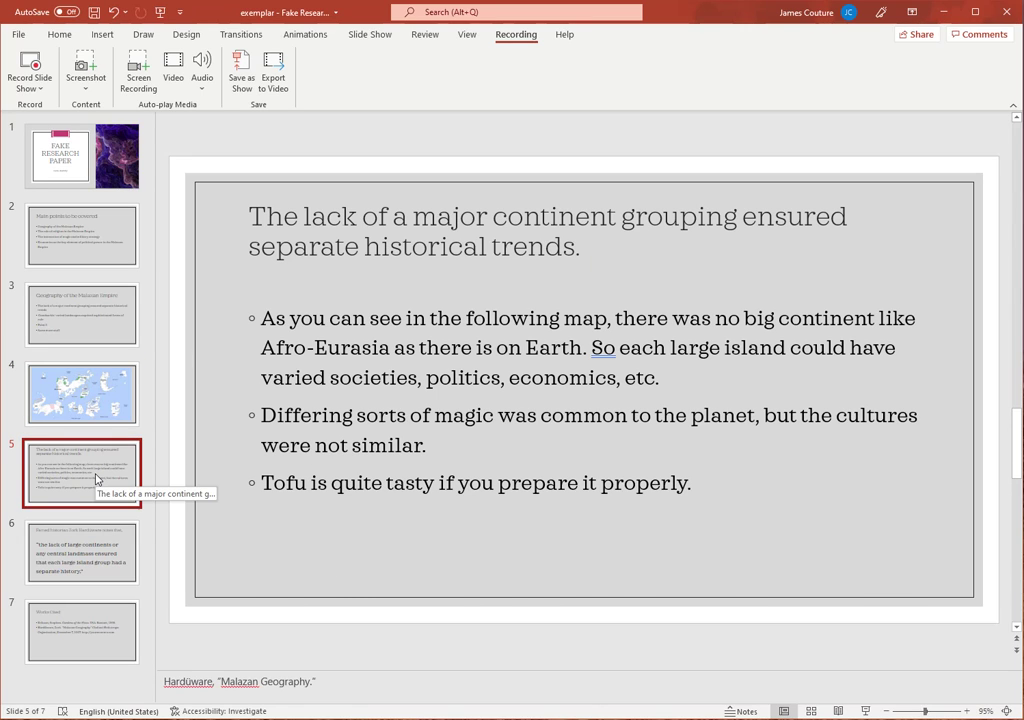
pyautogui.click(84, 562)
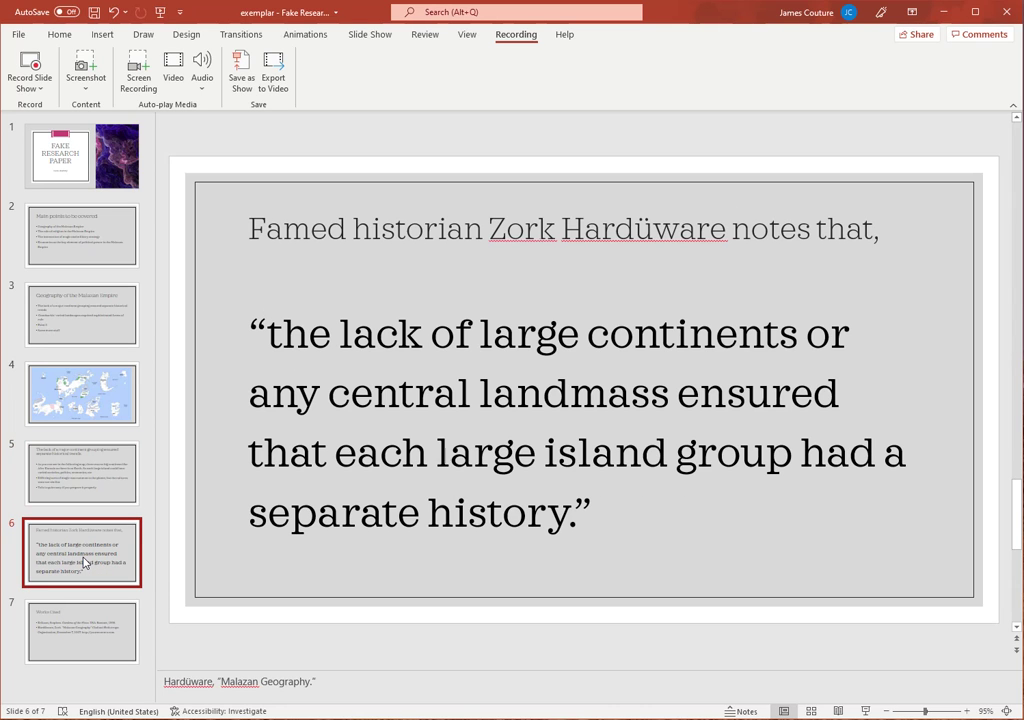
pyautogui.click(96, 398)
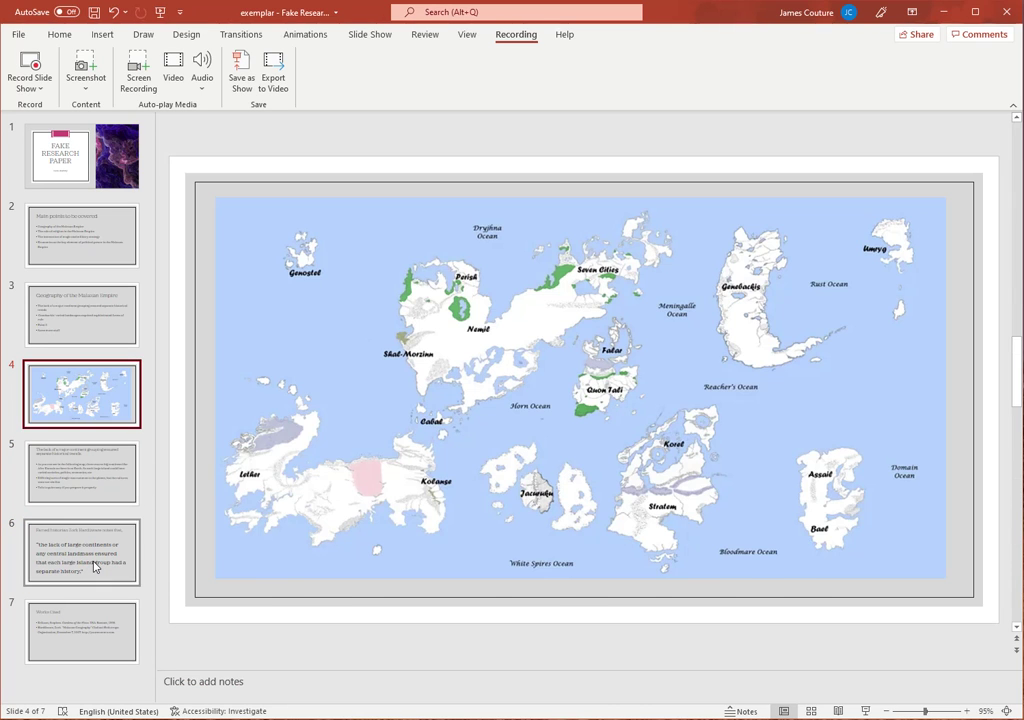
pyautogui.click(93, 566)
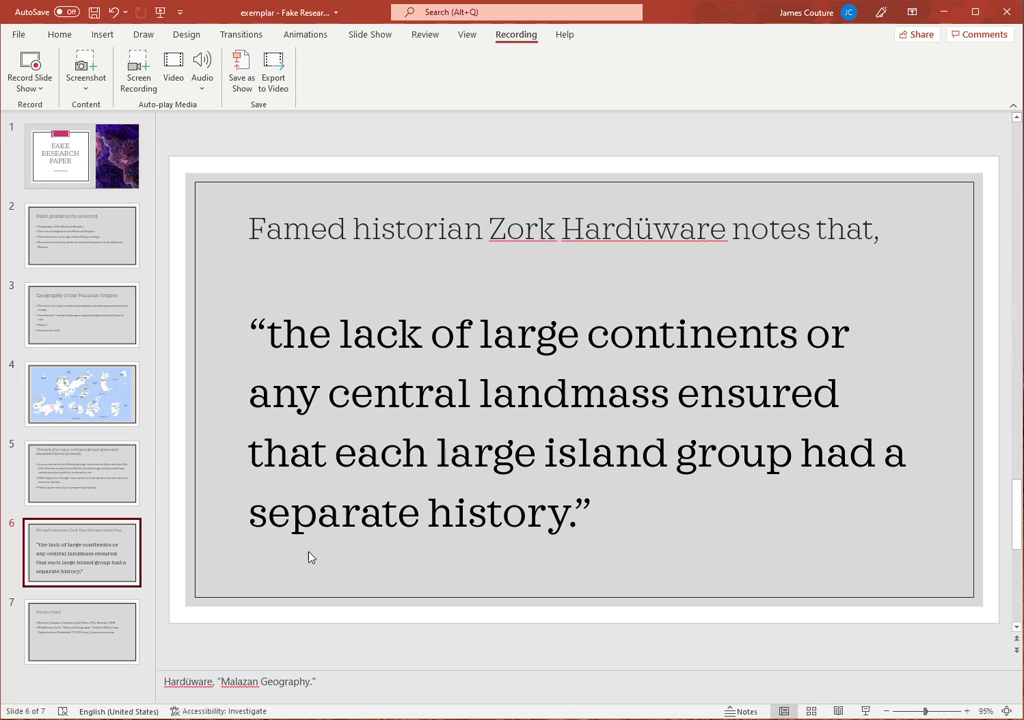
pyautogui.click(99, 632)
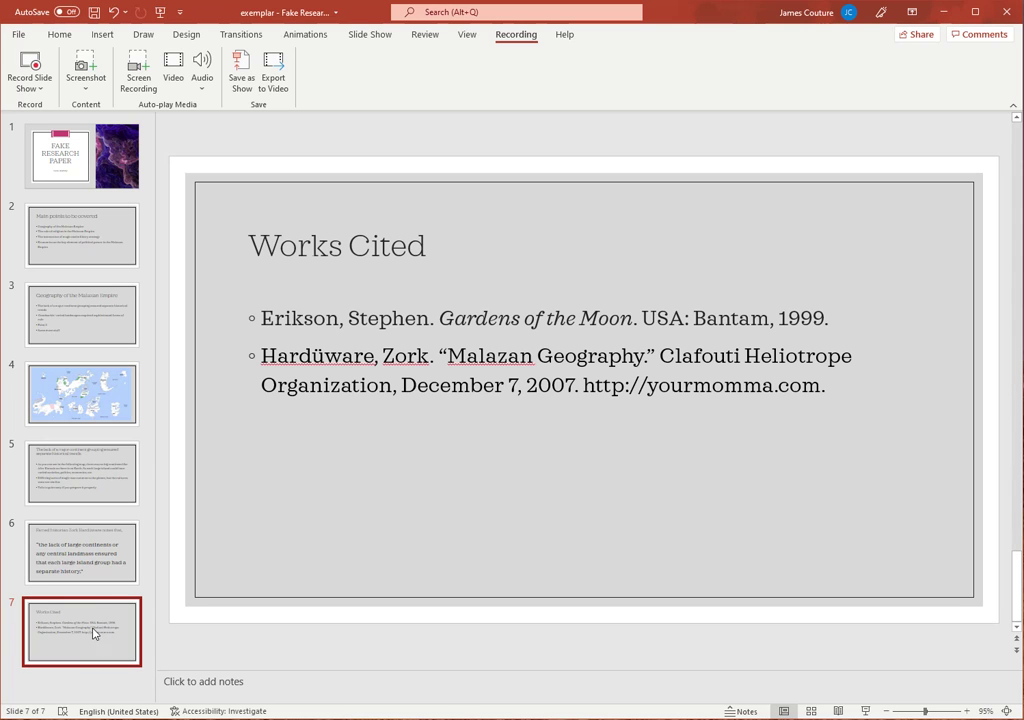
pyautogui.click(113, 163)
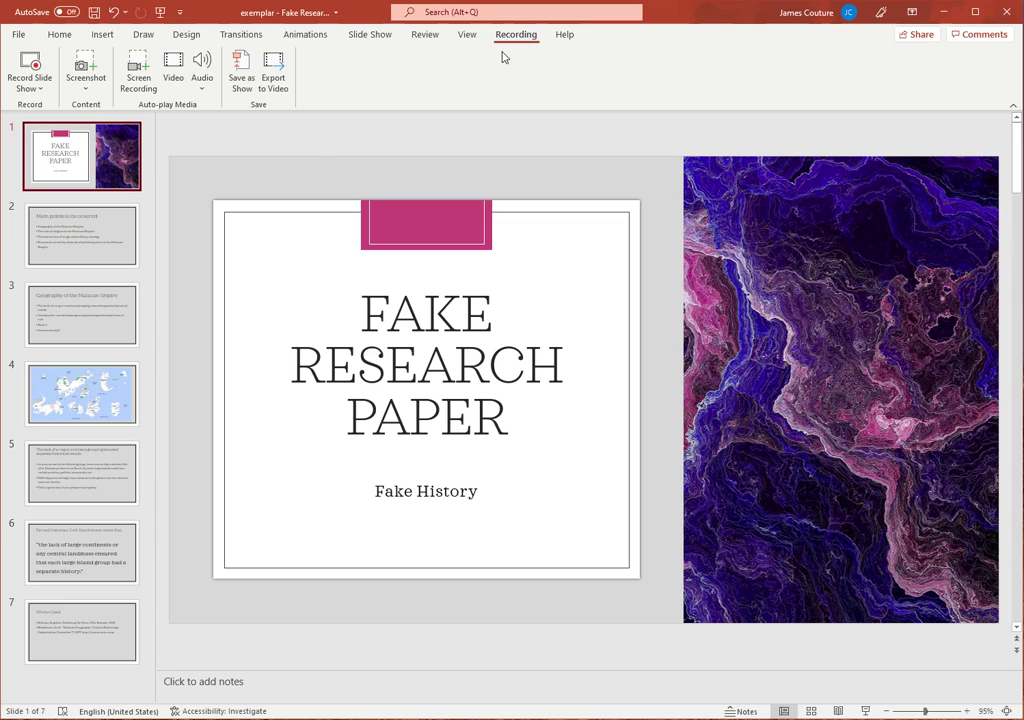
pyautogui.rightClick(575, 45)
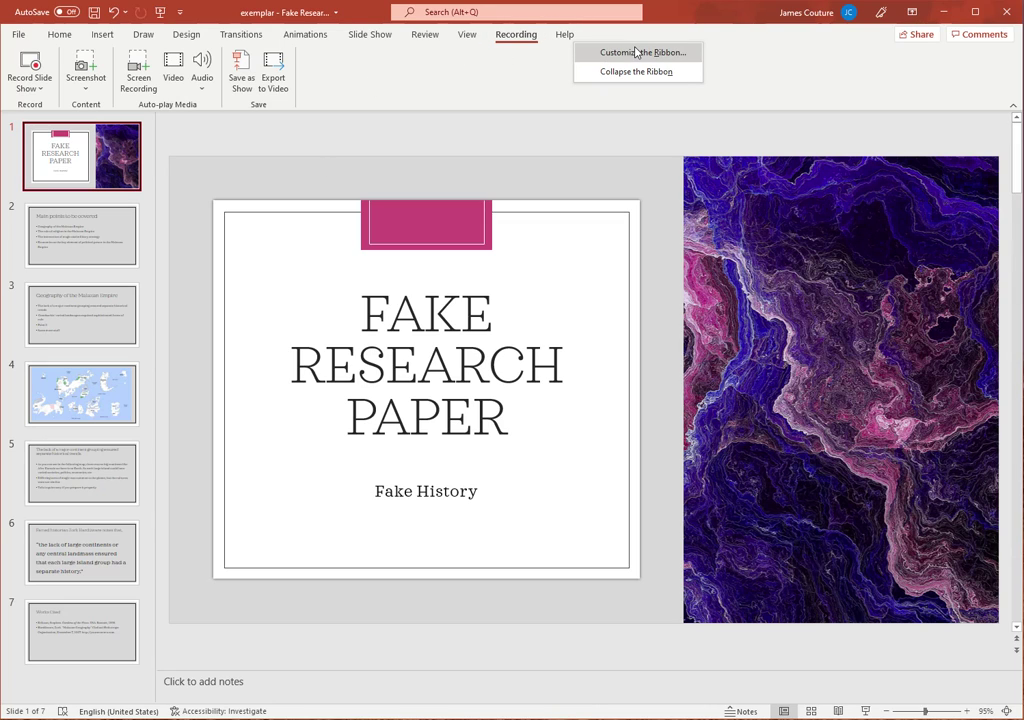
pyautogui.click(489, 78)
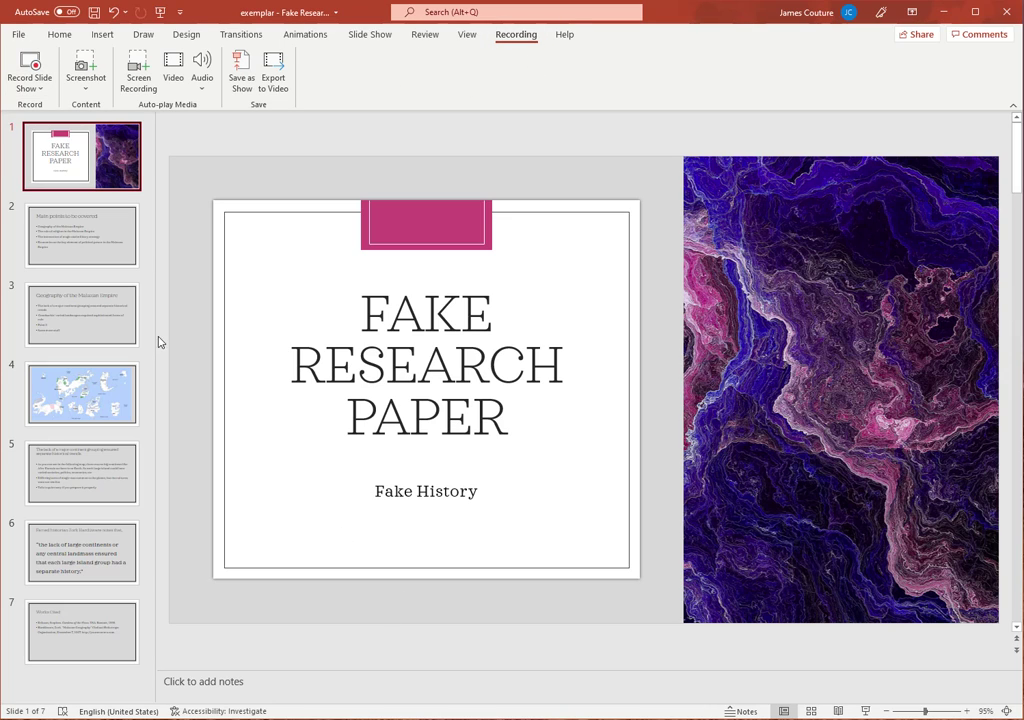
pyautogui.click(30, 88)
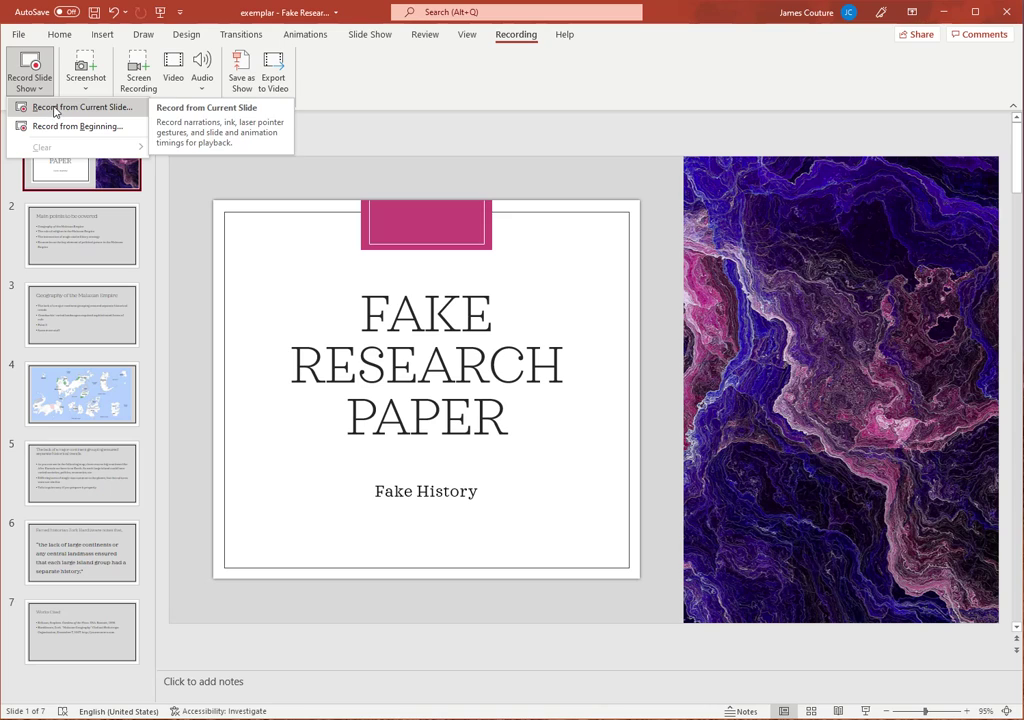
pyautogui.click(508, 125)
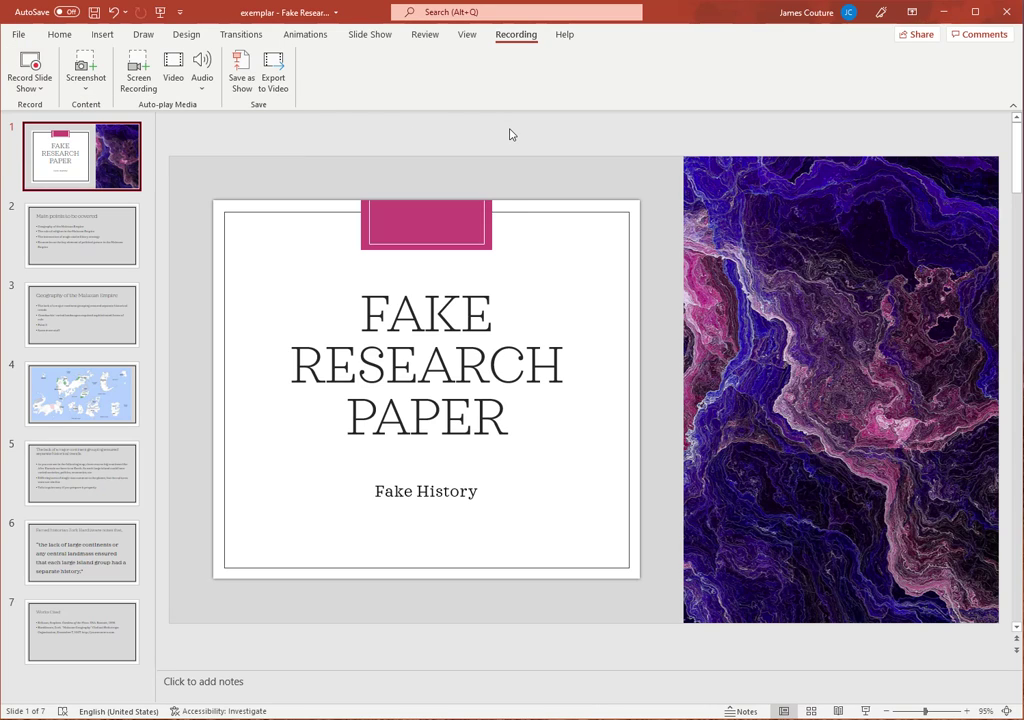